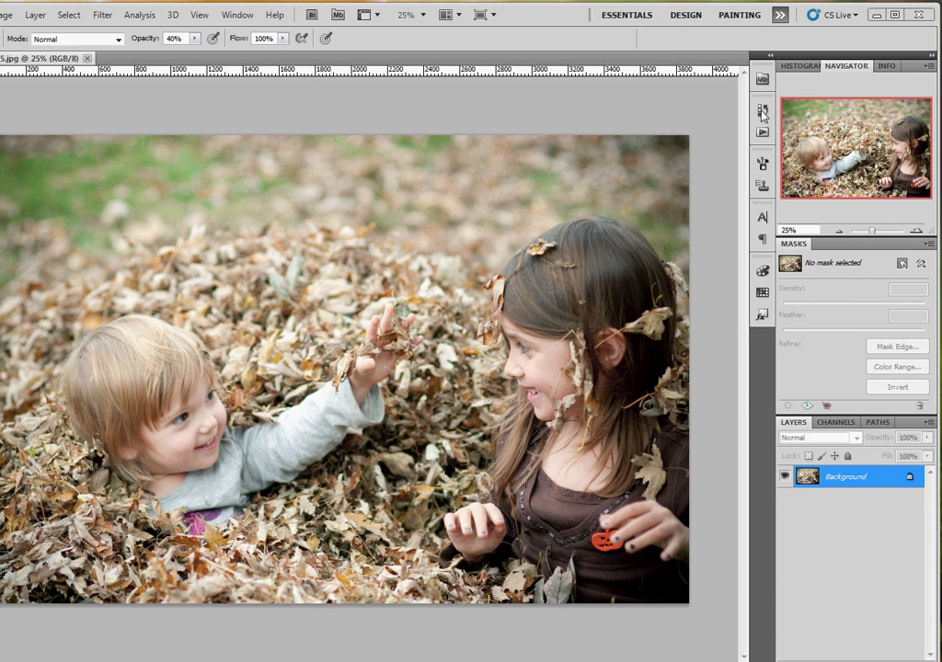
Step: Show the Actions panel and select the 'bqtch processing one' set
left_click(762, 111)
left_click(629, 105)
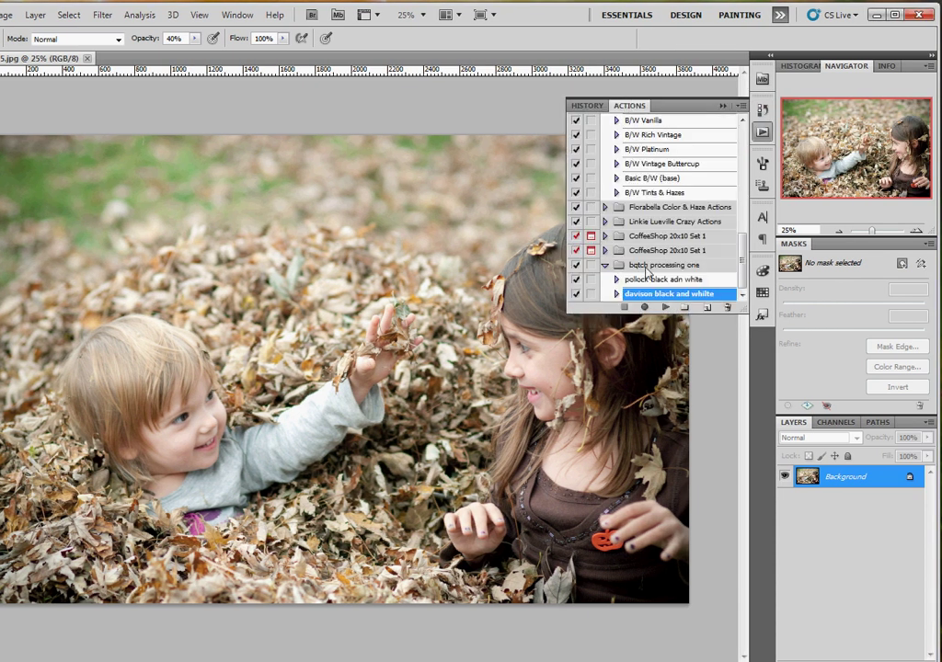
left_click(647, 267)
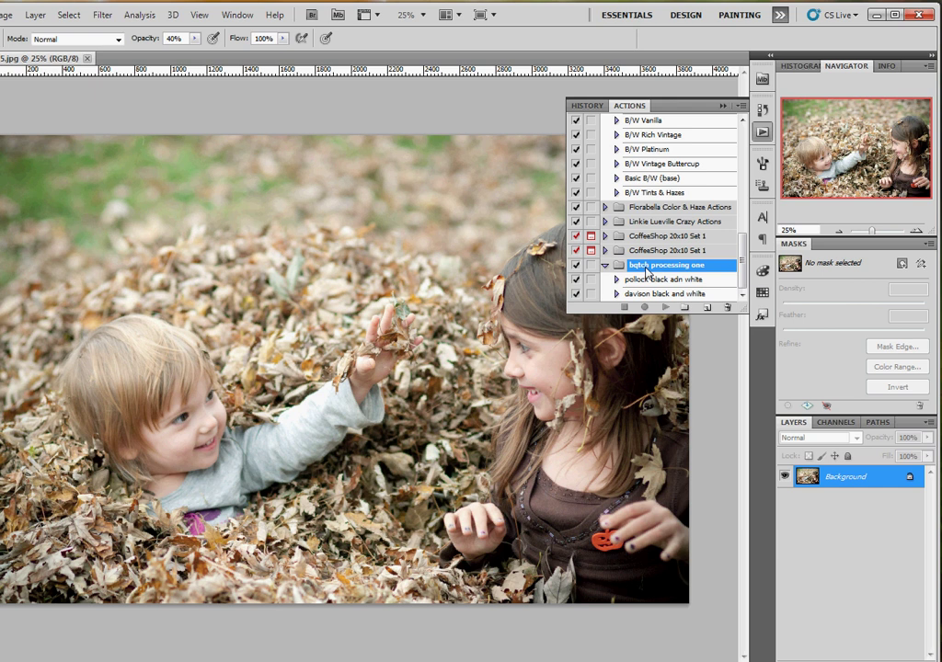
Step: Create a new action named 'Claire and Zoe BW' and start recording it
left_click(708, 308)
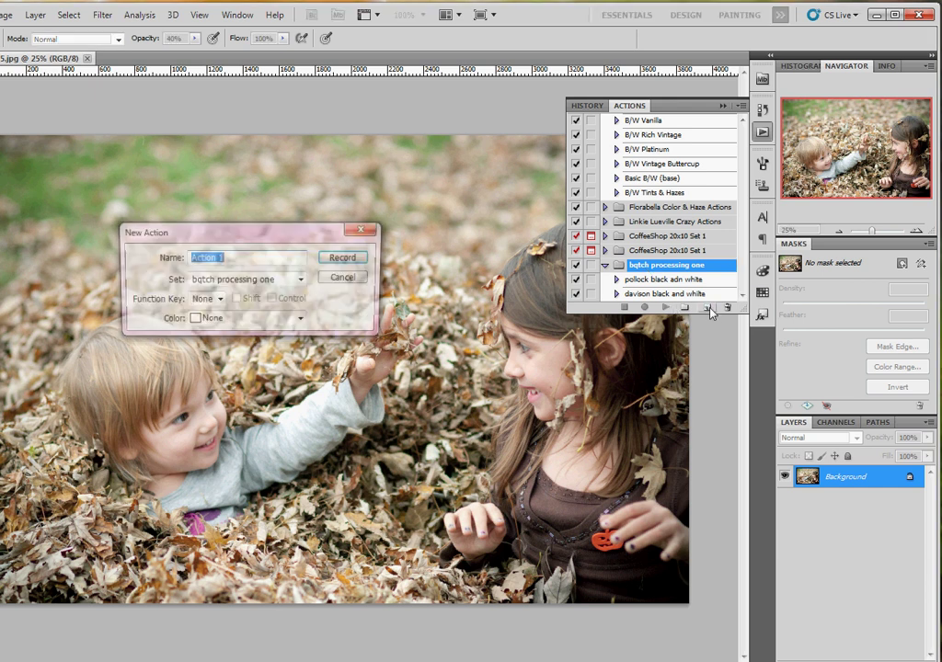
type("Claff")
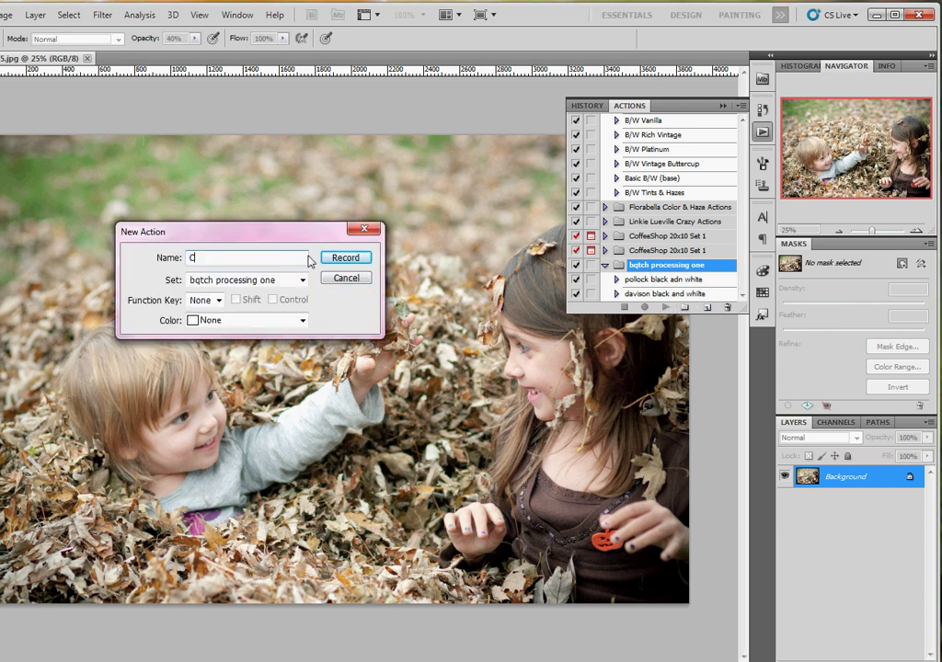
key("BackSpace")
key("BackSpace")
type("ire and Zoe BW")
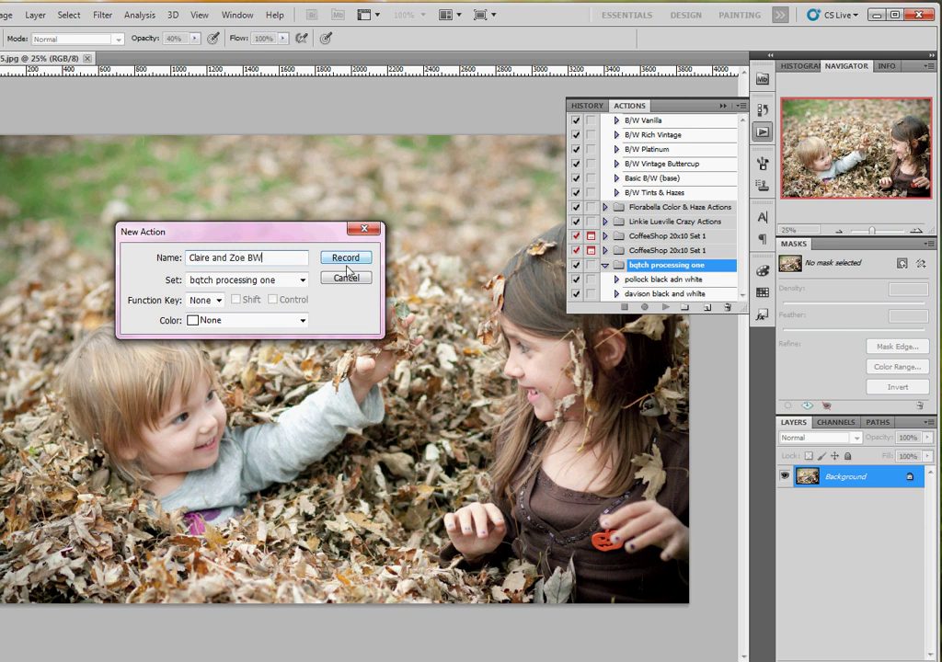
left_click(347, 261)
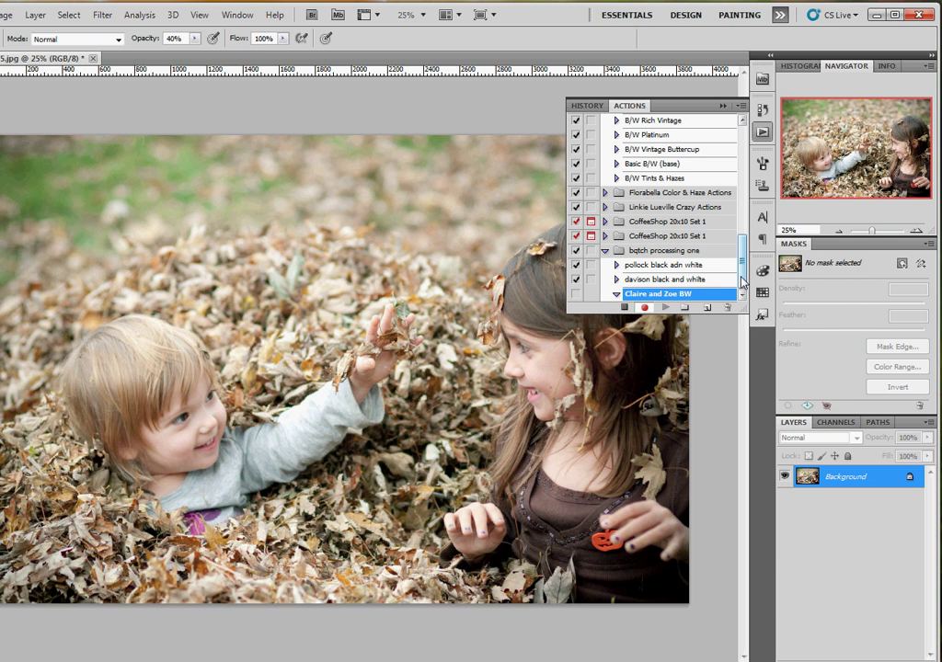
Step: Play the B/W Vintage Chocolate action on the photo
left_click_drag(743, 280, 741, 244)
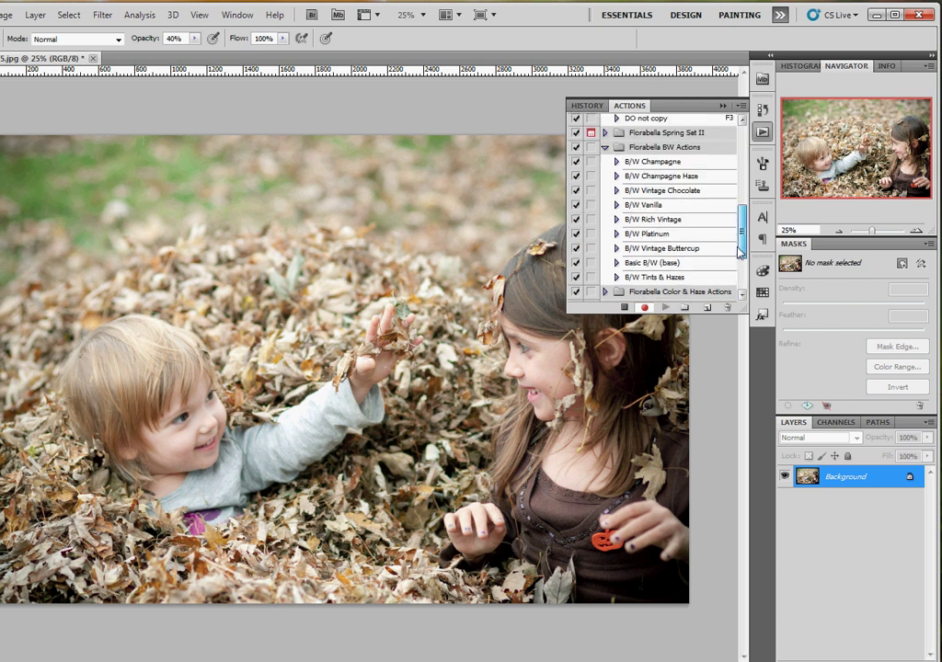
left_click(689, 195)
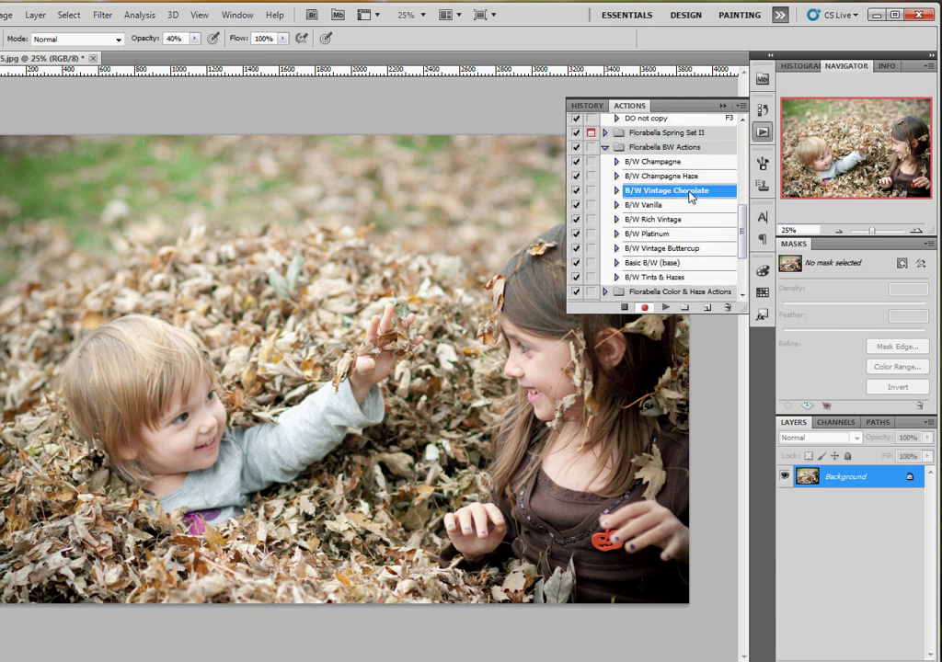
left_click(669, 314)
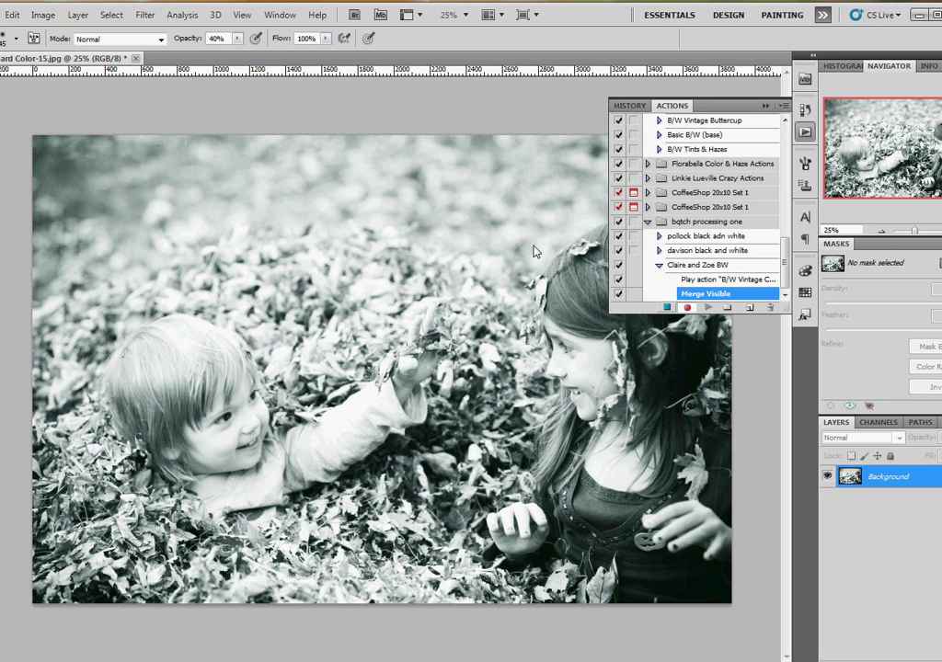
Step: Save a JPEG copy as 'Standard Color-15 copy', then close the original without saving
left_click(241, 15)
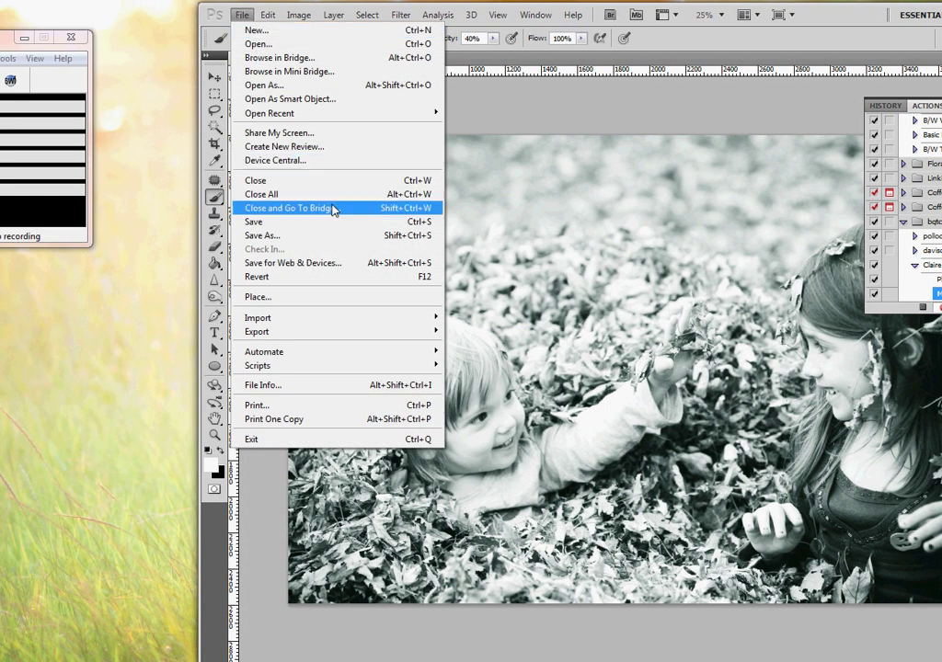
left_click(262, 236)
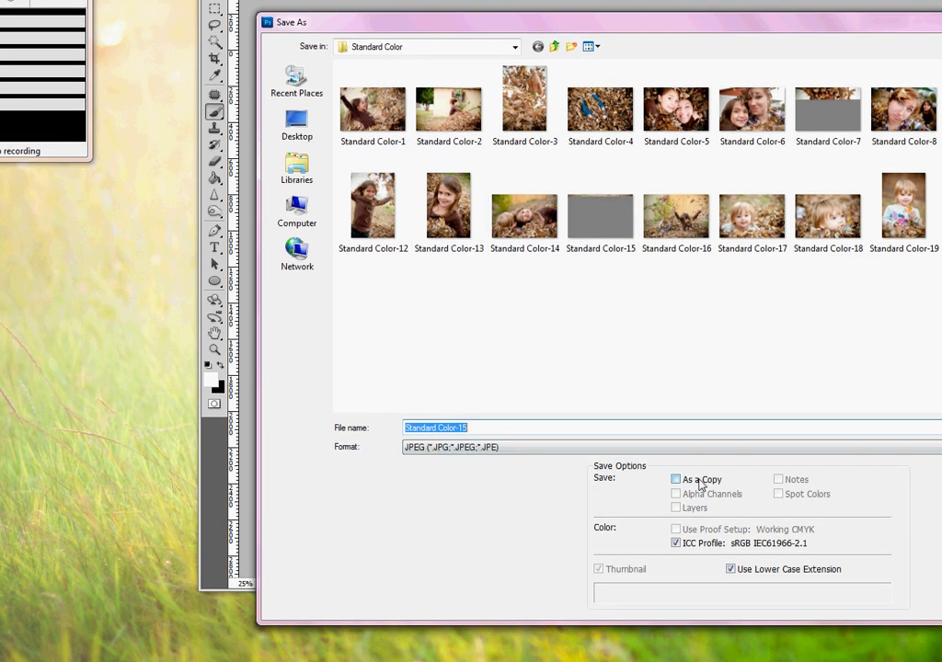
left_click(699, 568)
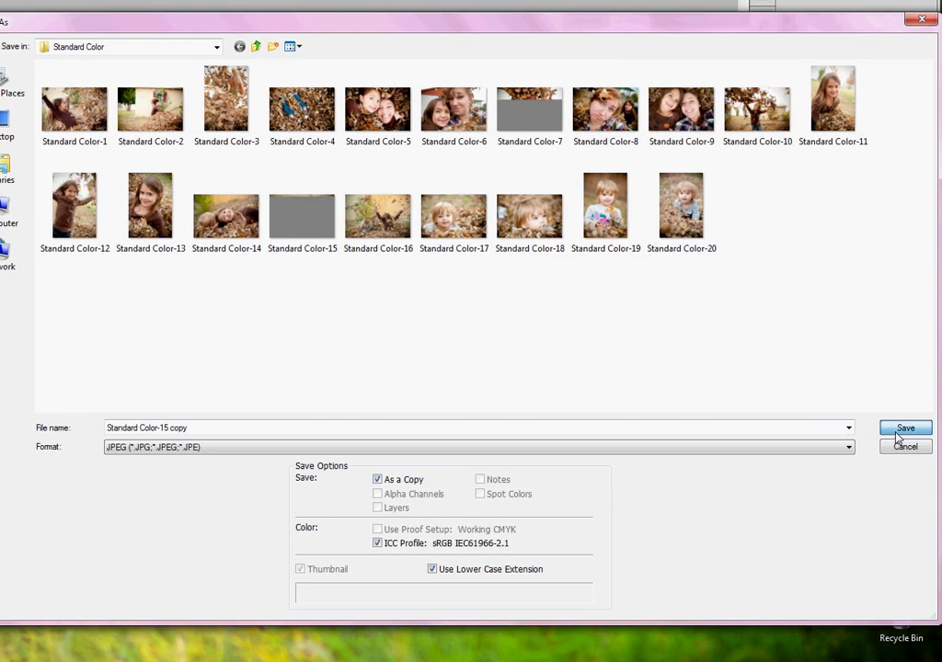
left_click(899, 432)
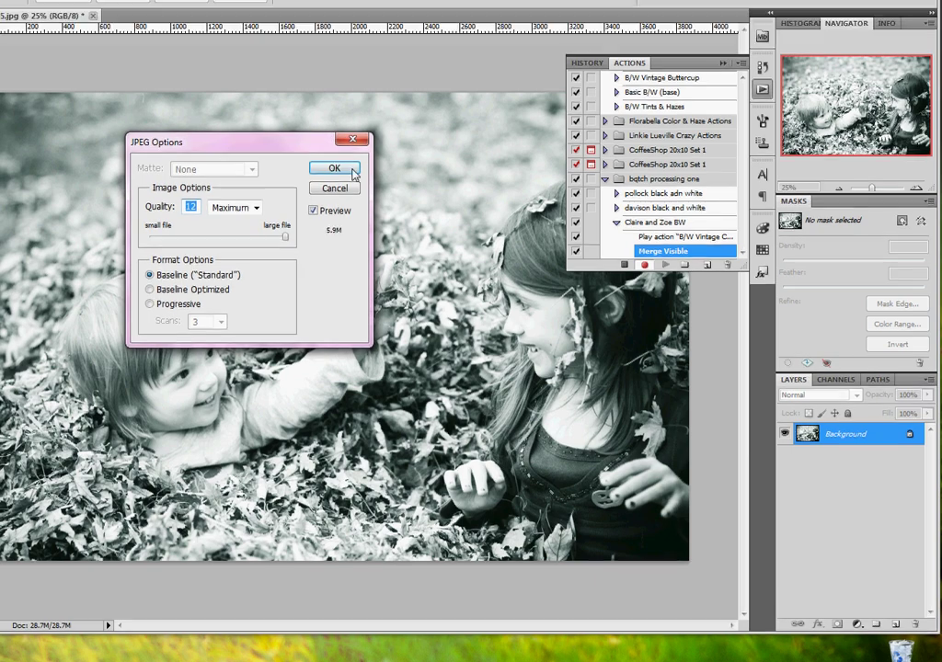
left_click(354, 172)
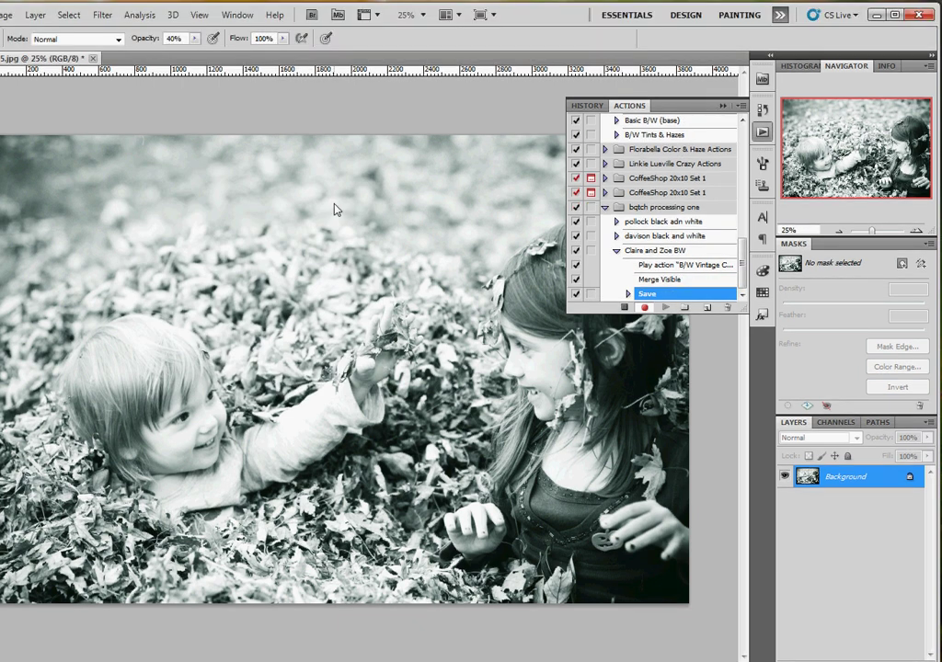
key("ctrl+w")
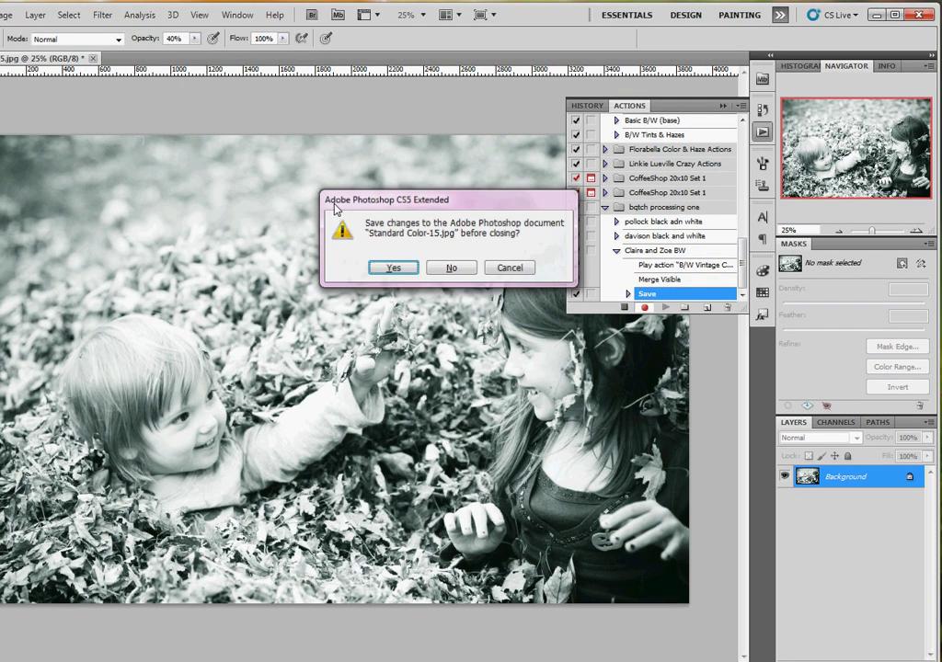
left_click(452, 269)
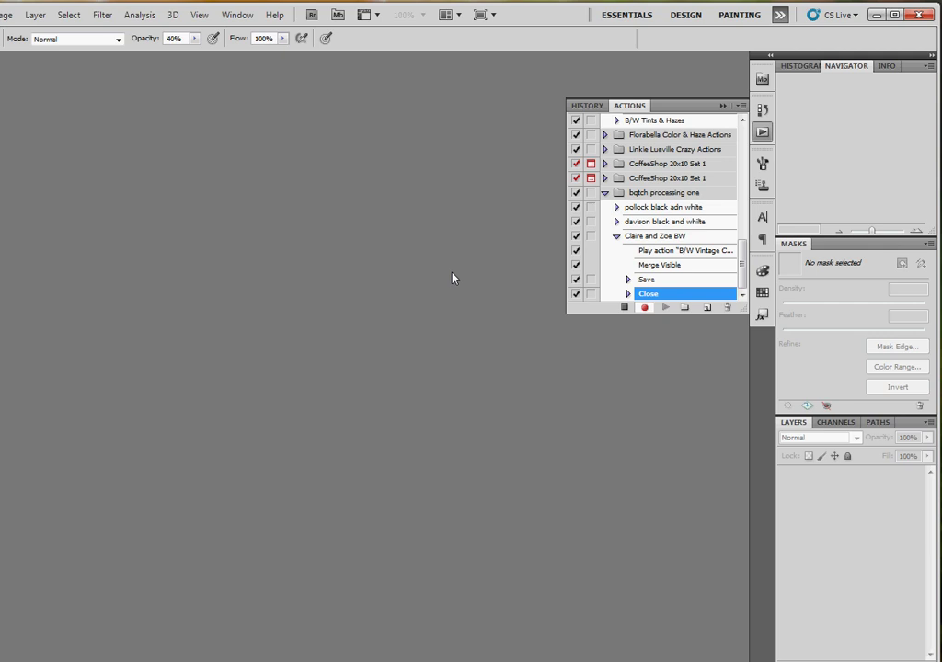
Step: Stop recording, then set up a Batch run with set 'bqtch processing one' and action 'Claire and Zoe BW'
left_click(624, 307)
left_click(114, 15)
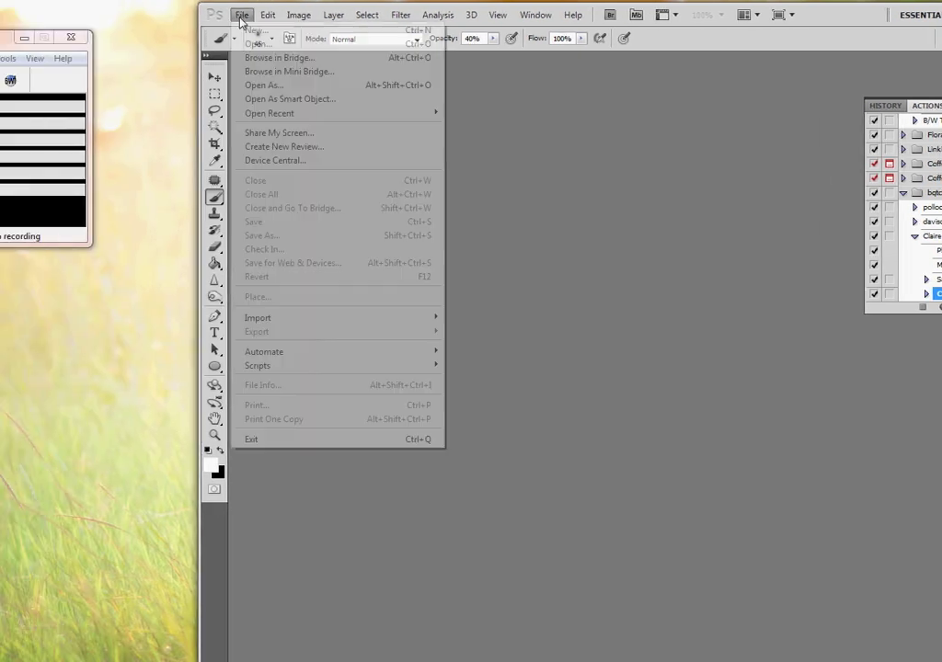
mouse_move(183, 359)
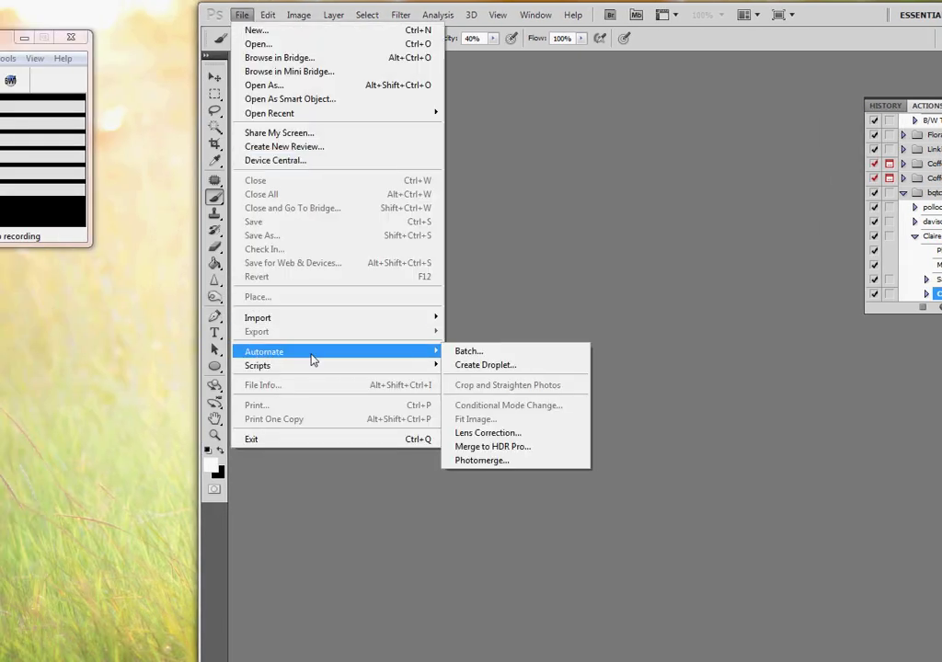
left_click(467, 351)
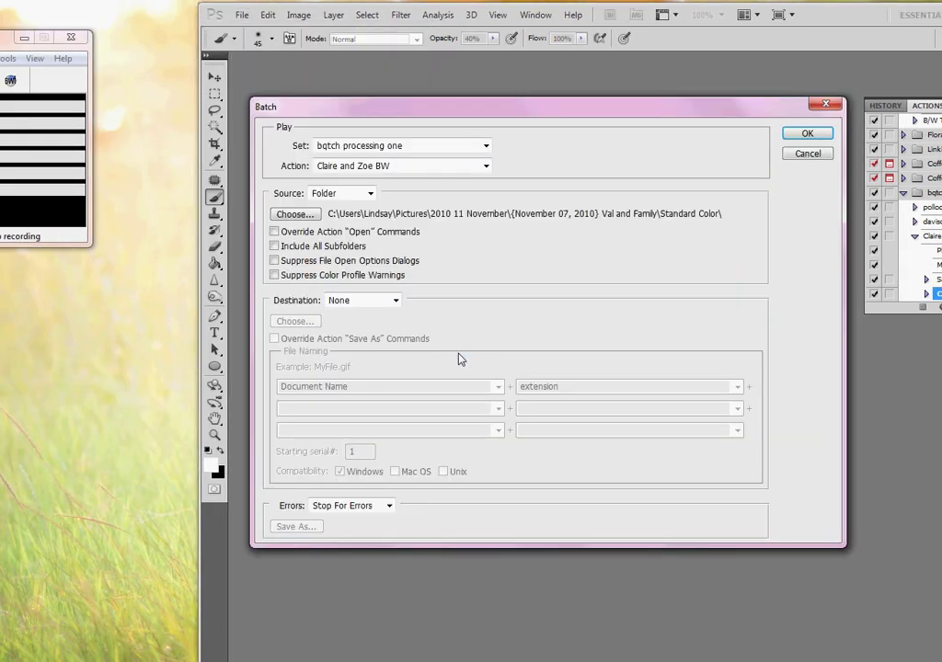
left_click(414, 147)
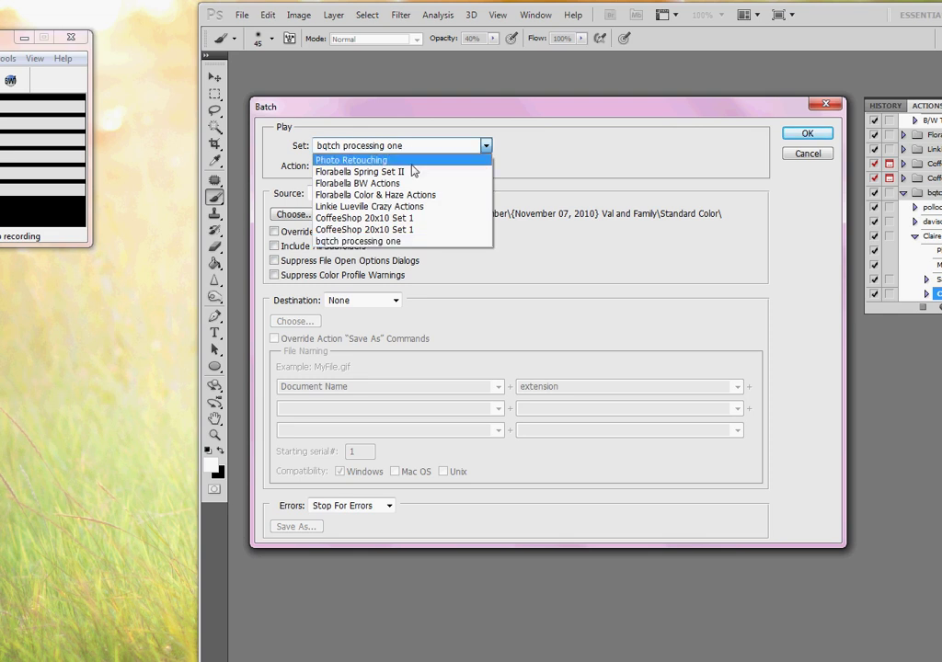
left_click(413, 241)
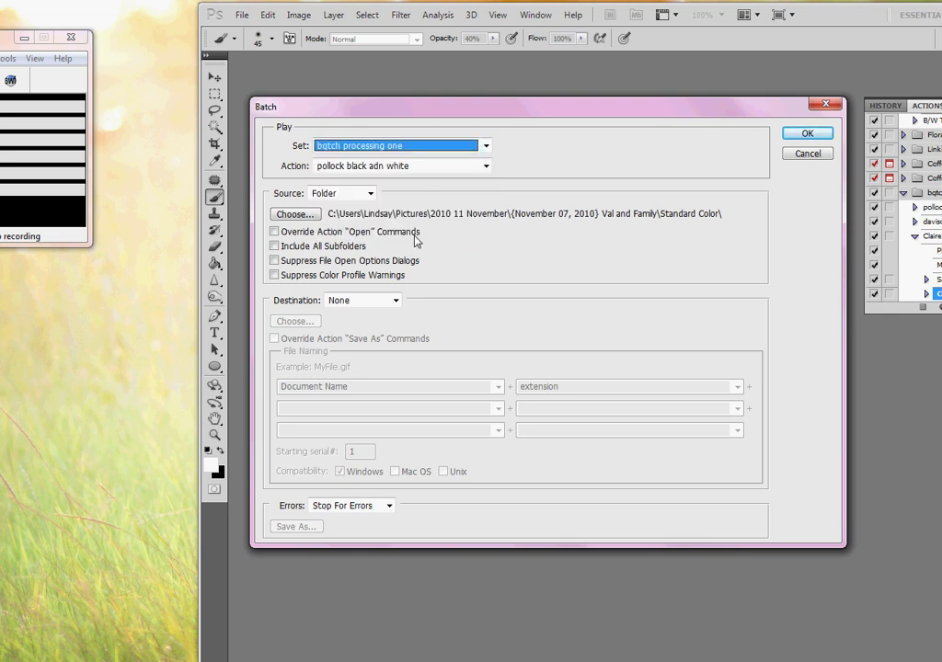
left_click(437, 167)
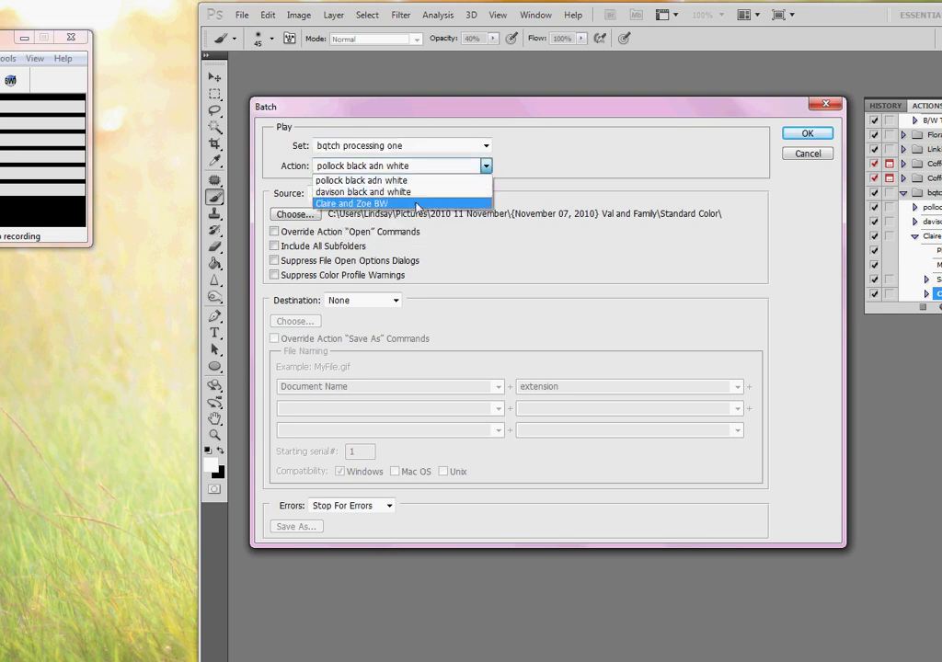
left_click(337, 203)
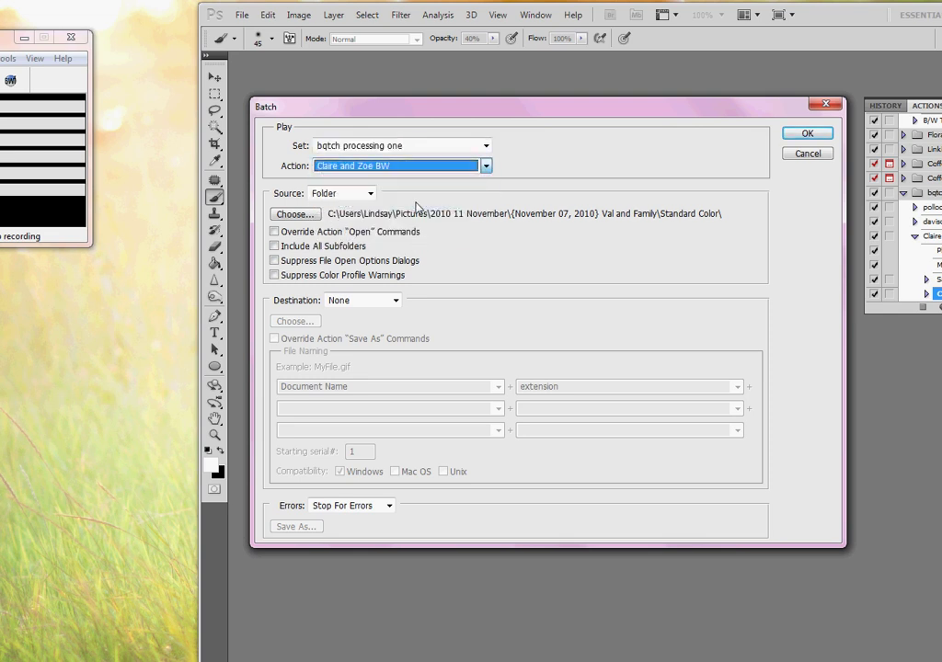
Step: Choose the Zoe and Leaves\Standard Color folder as the batch source
left_click(307, 215)
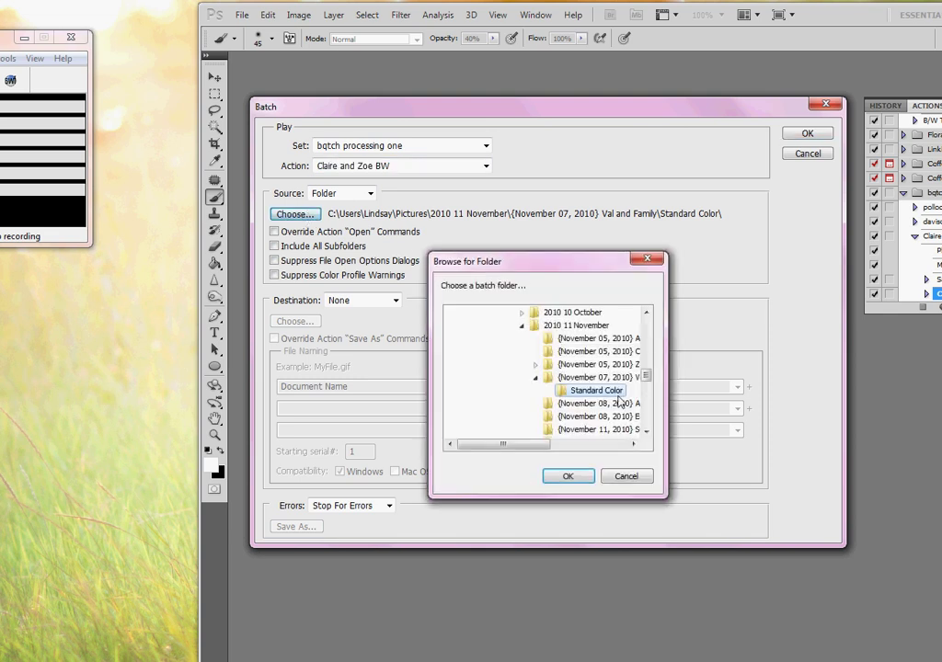
left_click_drag(539, 447, 567, 447)
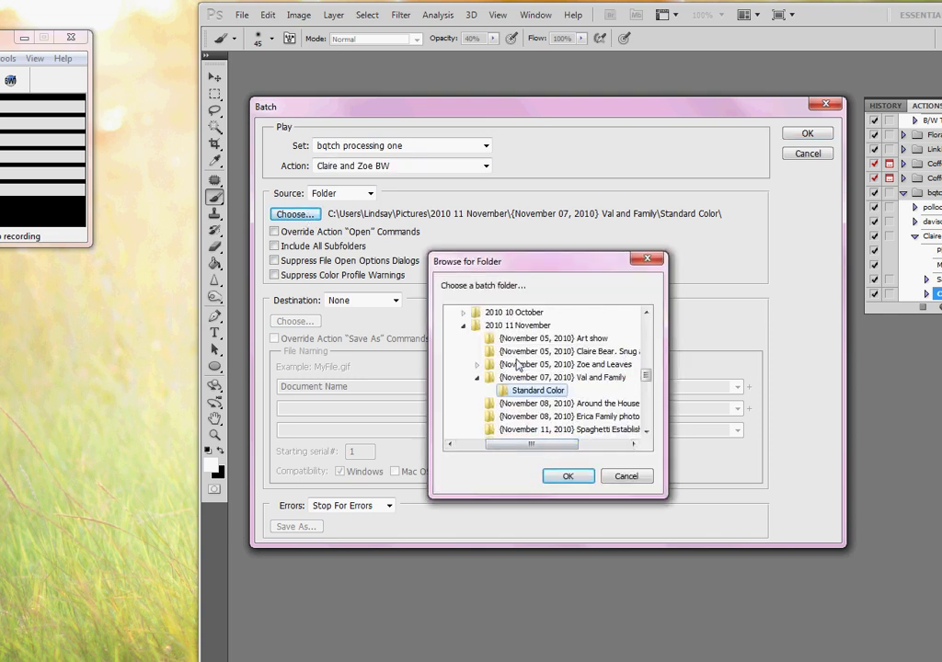
left_click(477, 364)
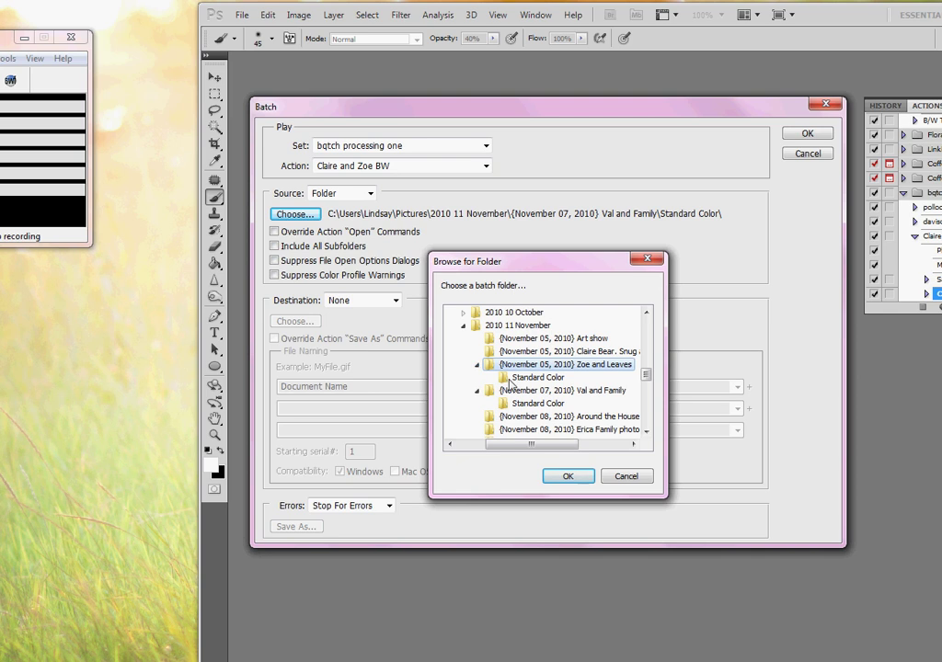
left_click(533, 377)
left_click(568, 476)
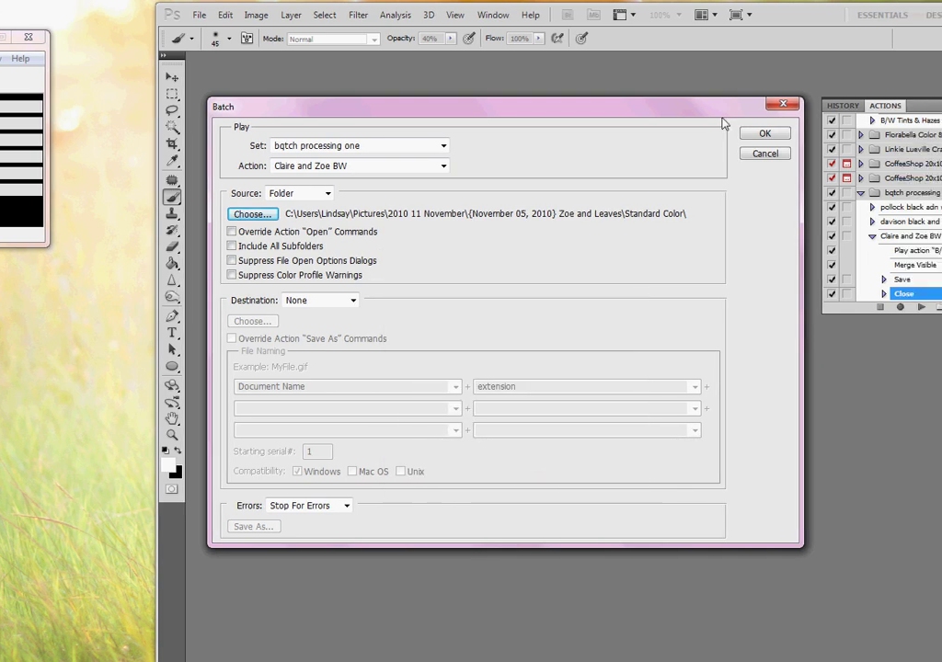
left_click(678, 135)
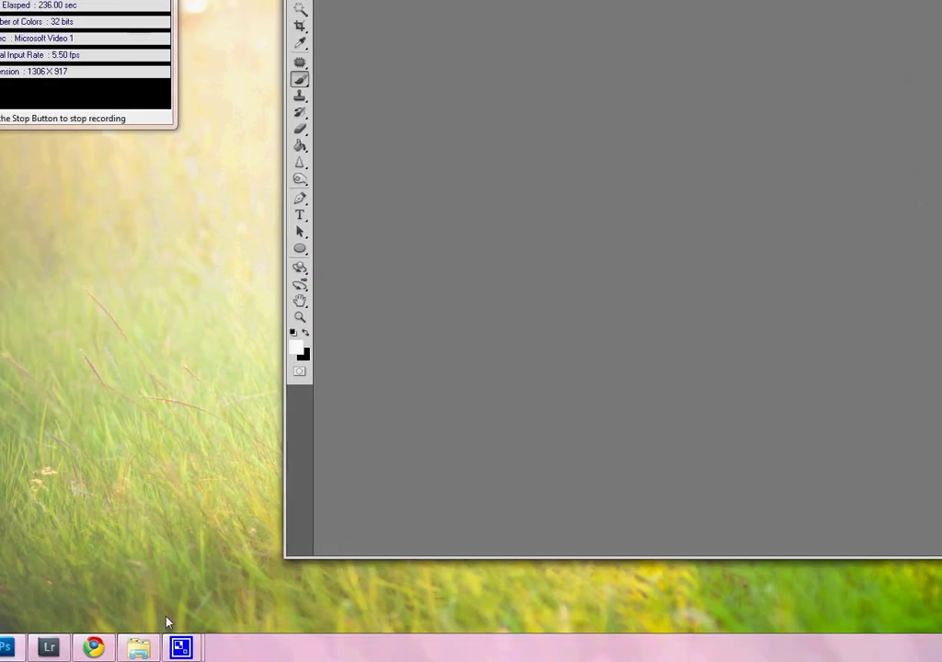
Step: Open 'Standard Color-1 copy' from the Standard Color folder in Windows Photo Viewer
left_click(138, 647)
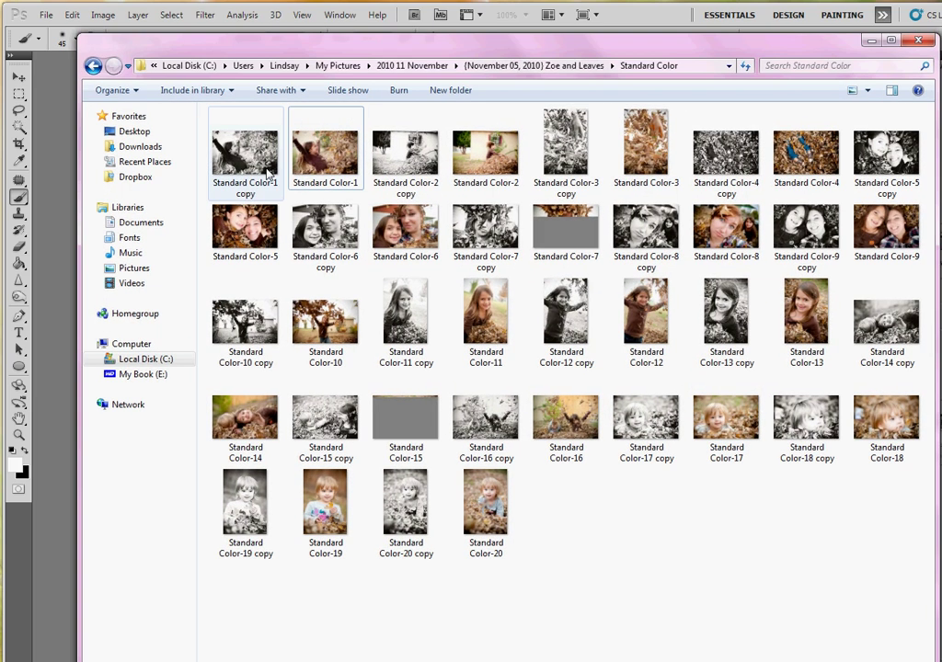
left_click(269, 174)
double_click(269, 174)
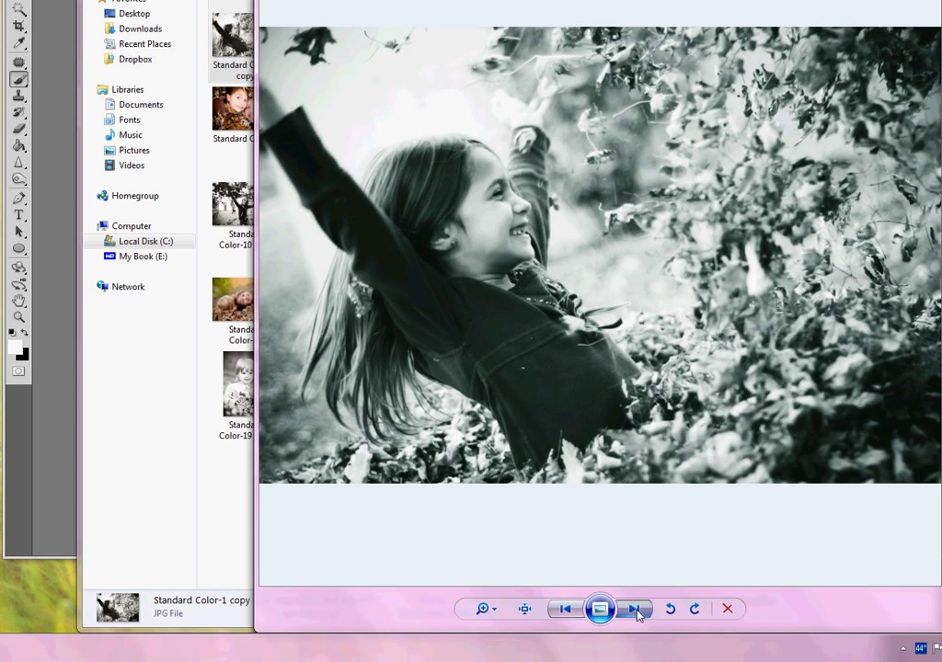
Step: Browse through the next five photos, then close the photo viewer
left_click(634, 608)
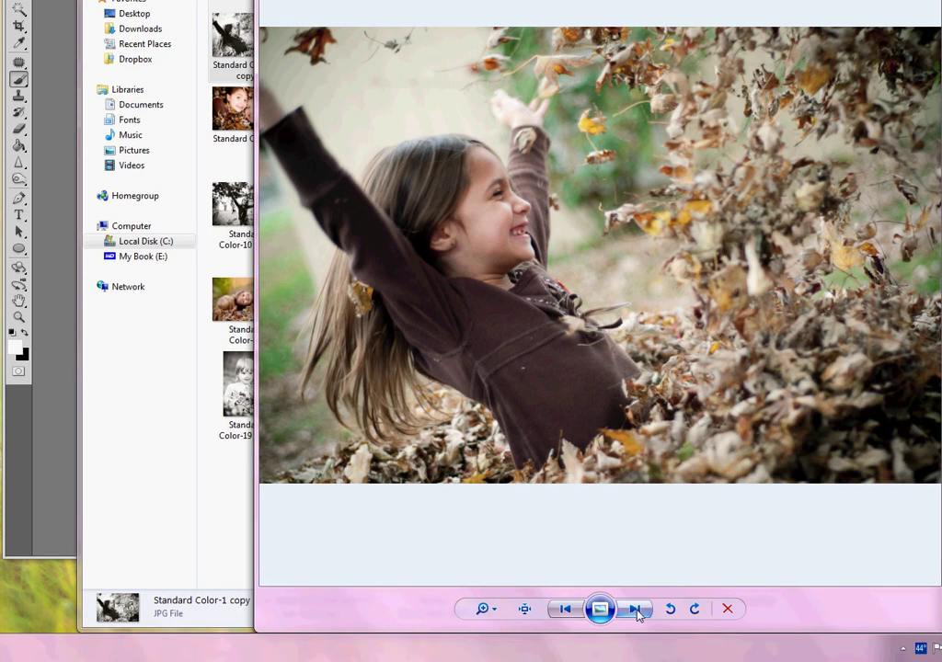
left_click(635, 609)
left_click(634, 609)
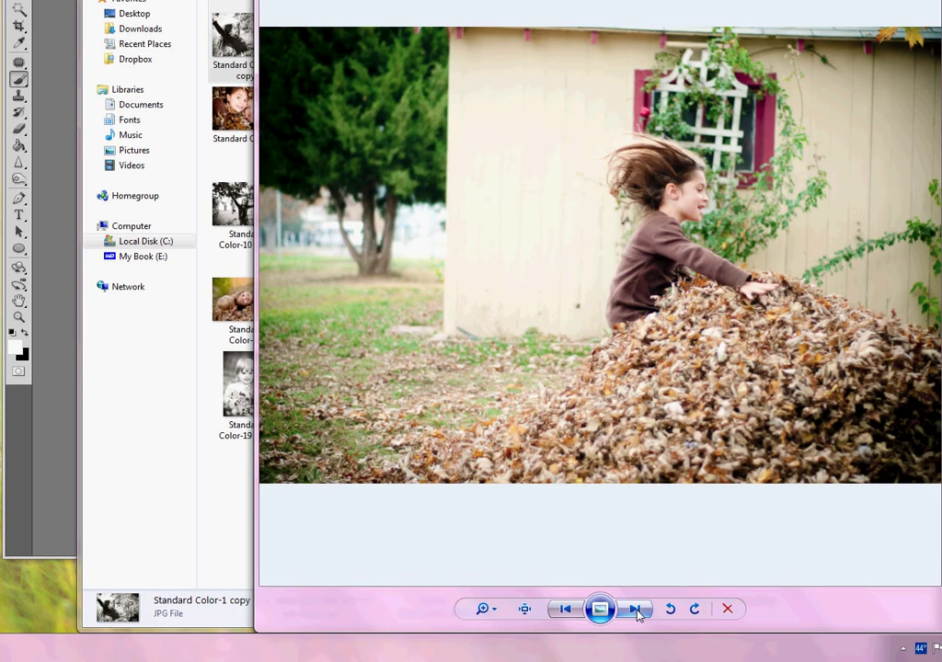
left_click(634, 609)
left_click(635, 609)
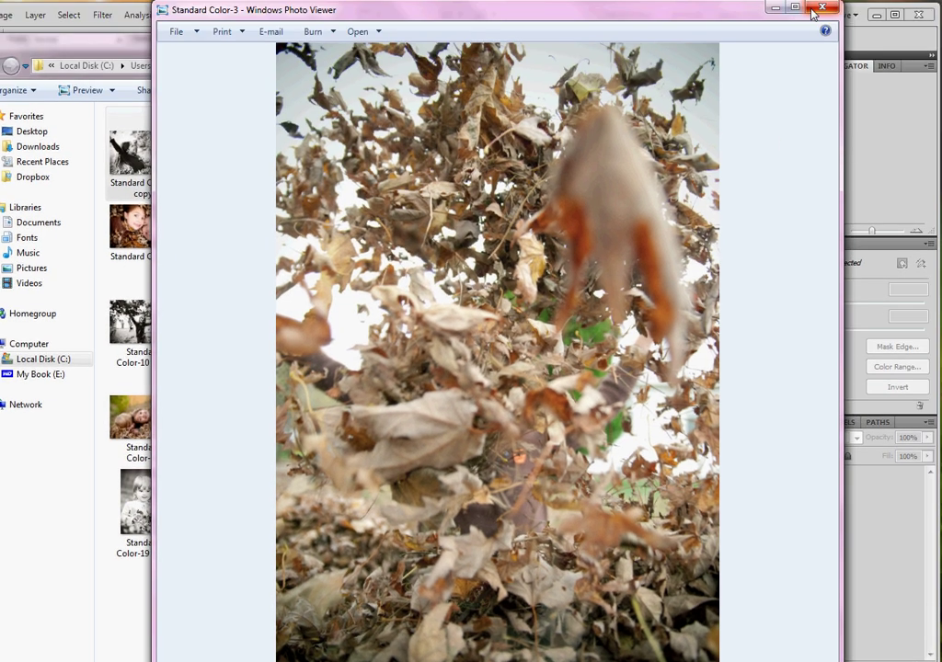
left_click(812, 9)
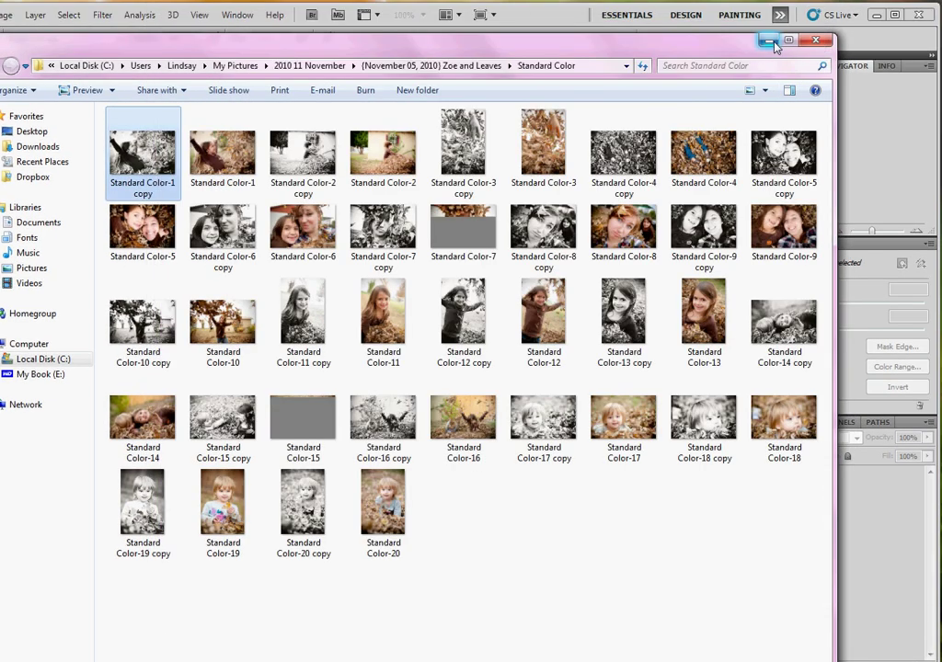
Step: Minimize the Explorer window to bring Photoshop back to the front
left_click(769, 41)
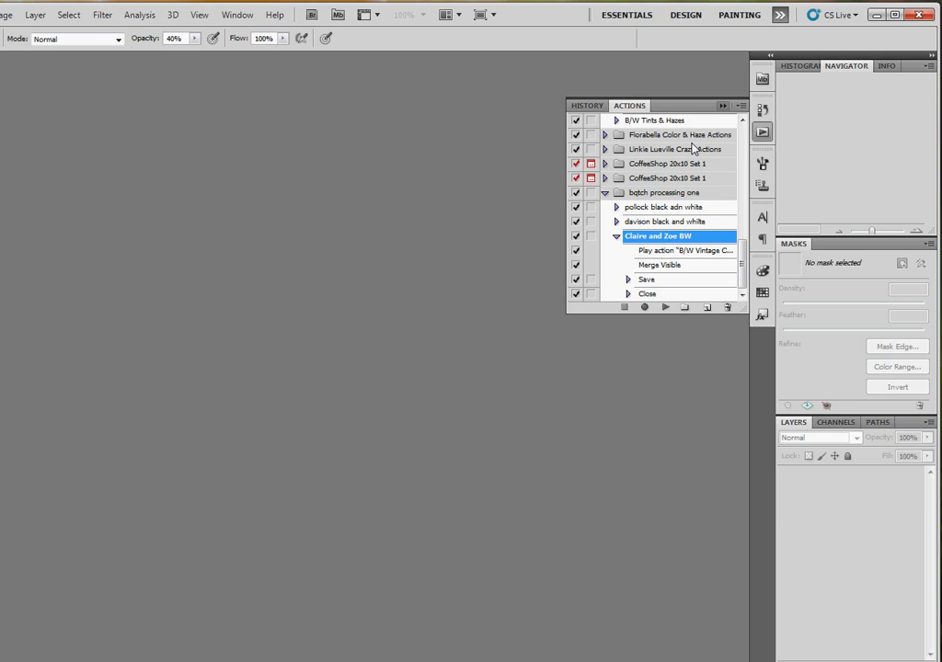